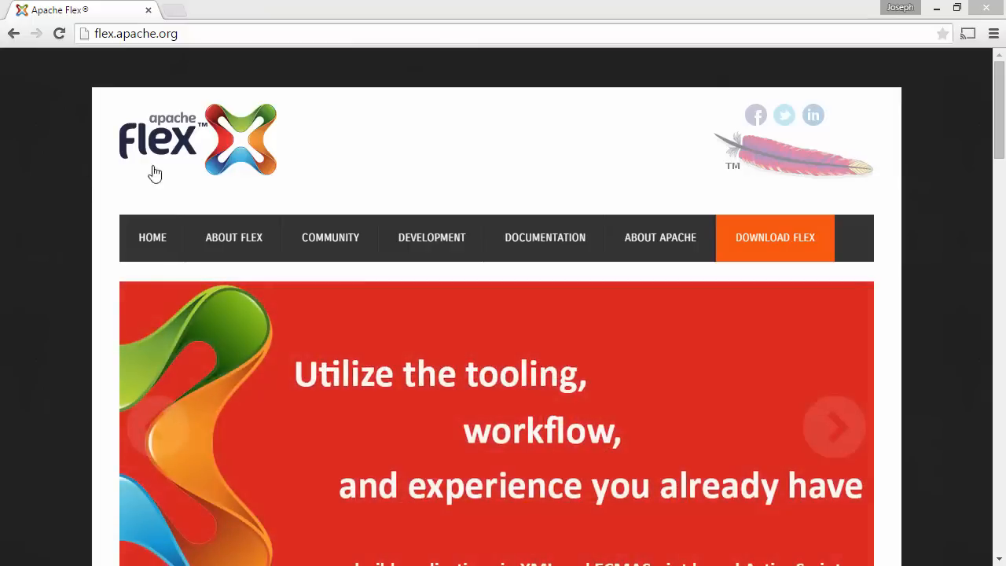
Step: Open the SDK Installer page for application developers on the Apache Flex site and view its download section
{"action": "mouse_move", "coordinate": [774, 239]}
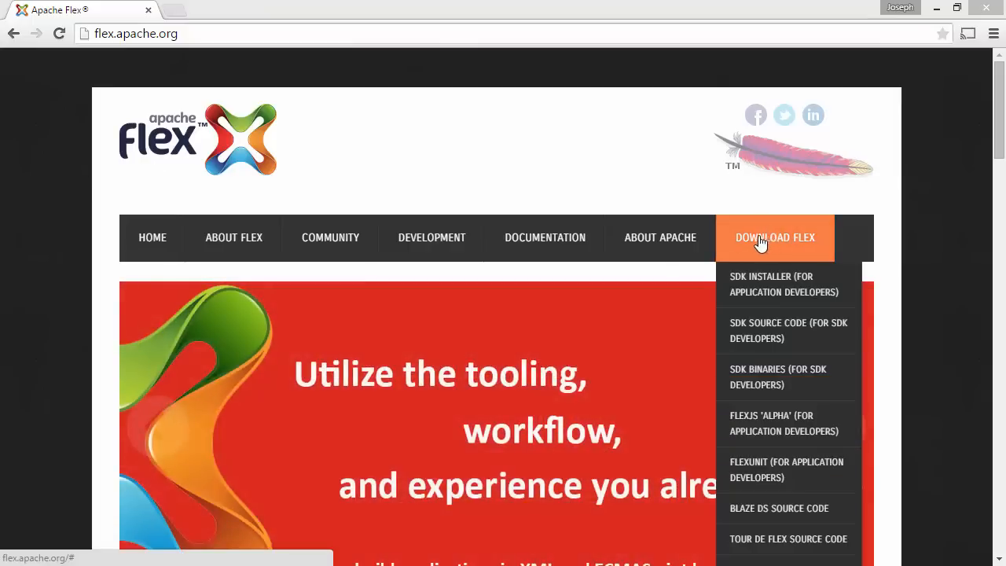
{"action": "left_click", "coordinate": [777, 295]}
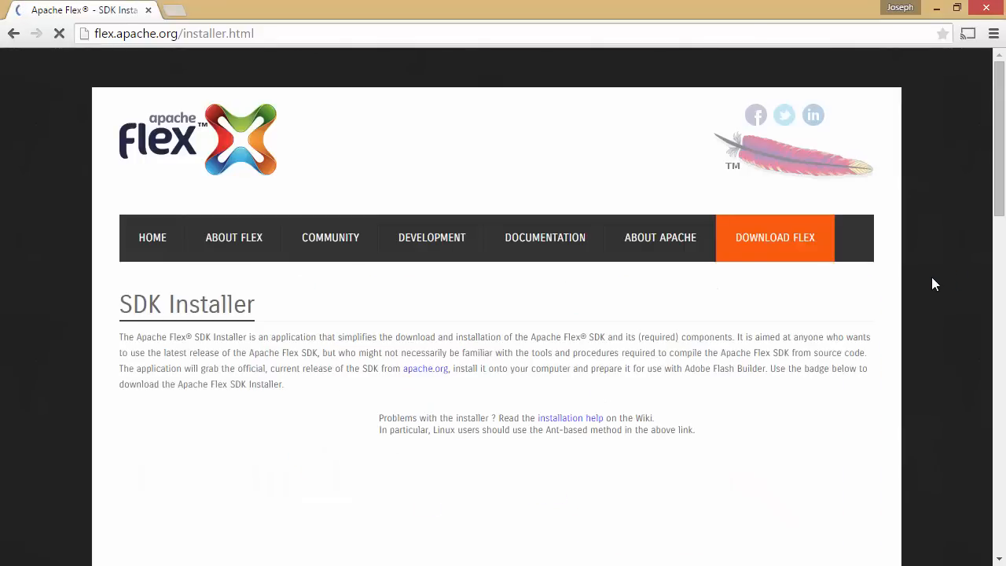
{"action": "left_click_drag", "start_coordinate": [992, 165], "coordinate": [991, 290]}
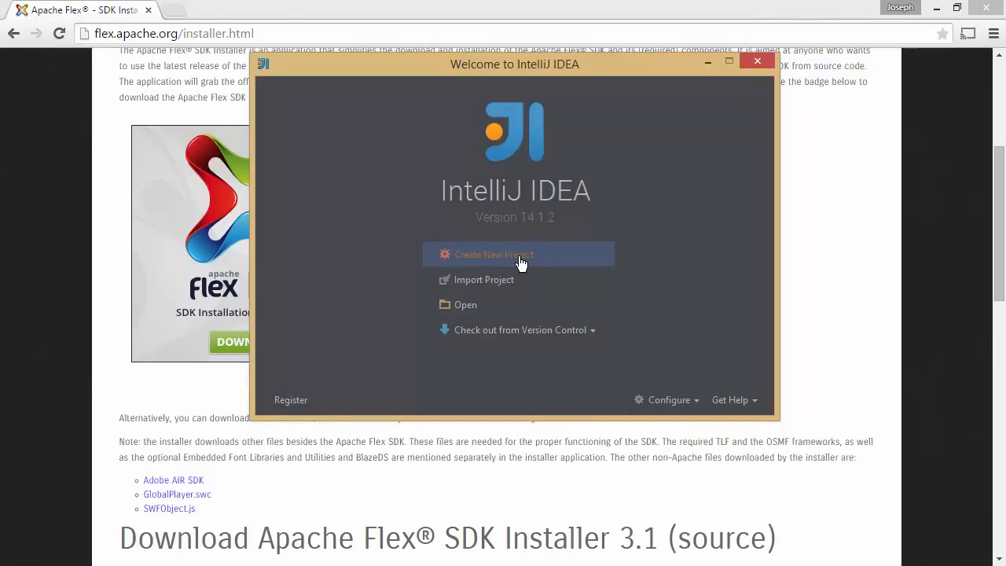
Step: Start a new Flash project in IntelliJ IDEA and set its target platform to Mobile
{"action": "left_click", "coordinate": [584, 259]}
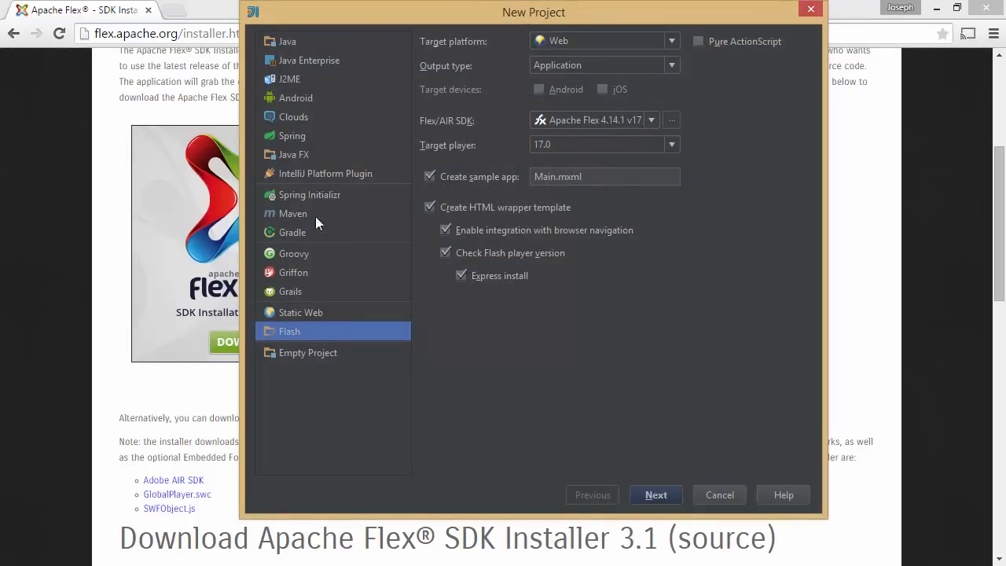
{"action": "left_click", "coordinate": [674, 41]}
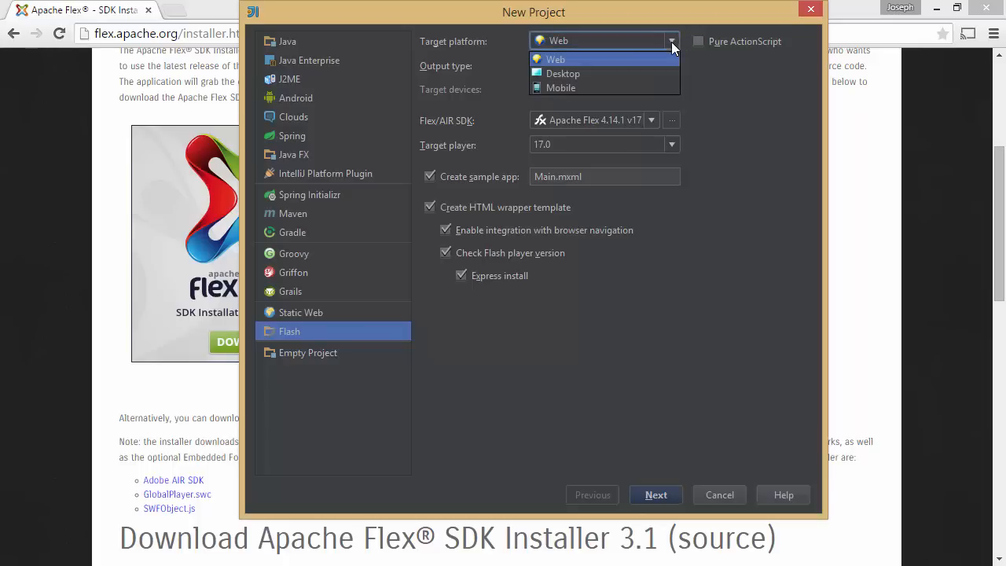
{"action": "left_click", "coordinate": [576, 85]}
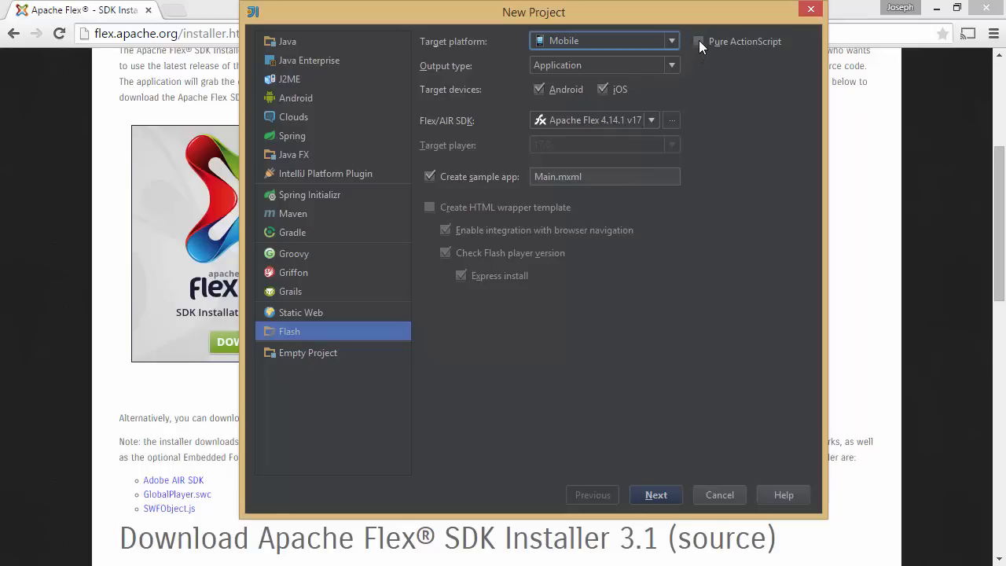
Step: Configure the project as a Pure ActionScript Application targeting Android only, without iOS, and continue to the naming page
{"action": "left_click", "coordinate": [701, 43]}
{"action": "left_click", "coordinate": [701, 43]}
{"action": "left_click", "coordinate": [698, 41]}
{"action": "left_click", "coordinate": [602, 90]}
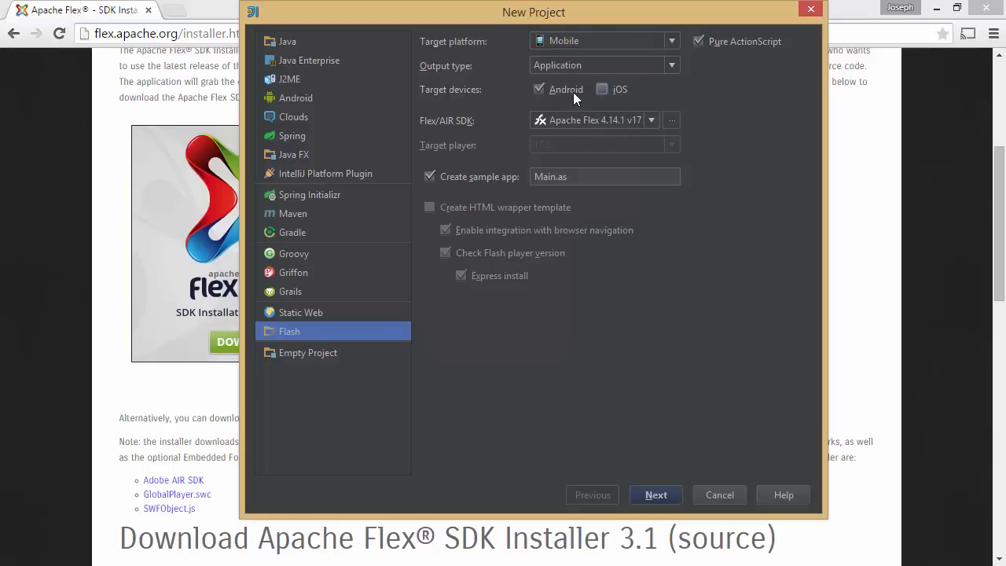
{"action": "left_click", "coordinate": [672, 66]}
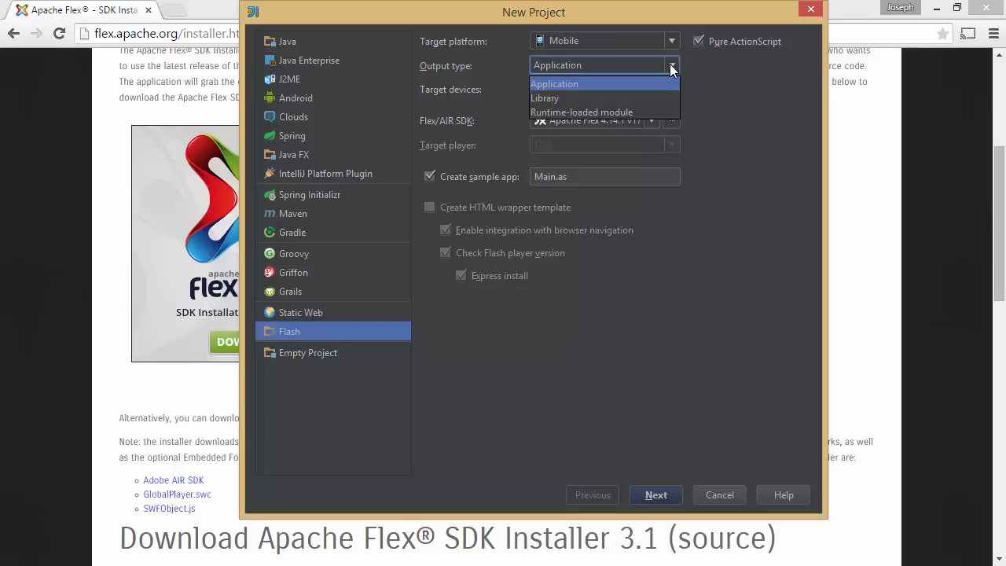
{"action": "left_click", "coordinate": [604, 84]}
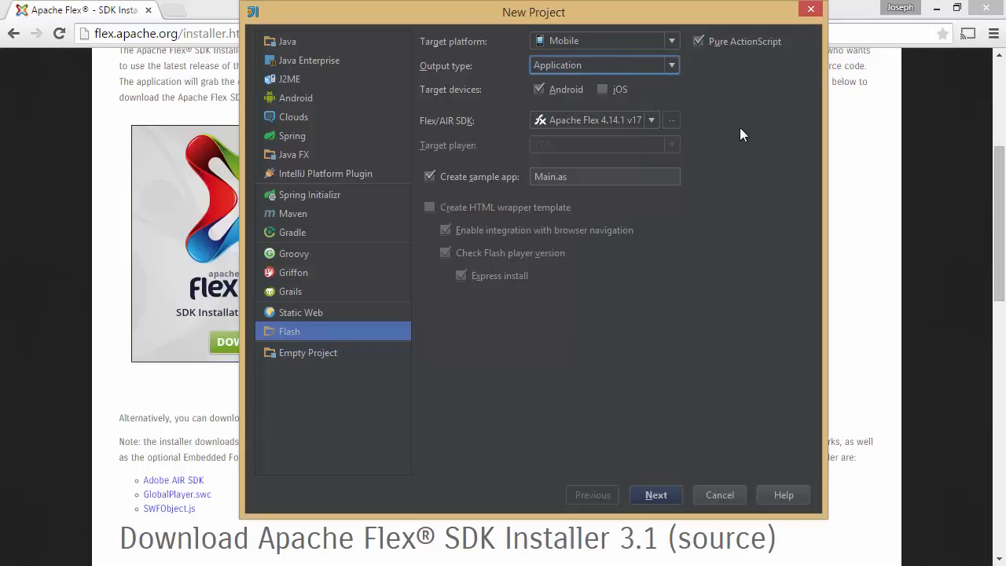
{"action": "left_click", "coordinate": [662, 494]}
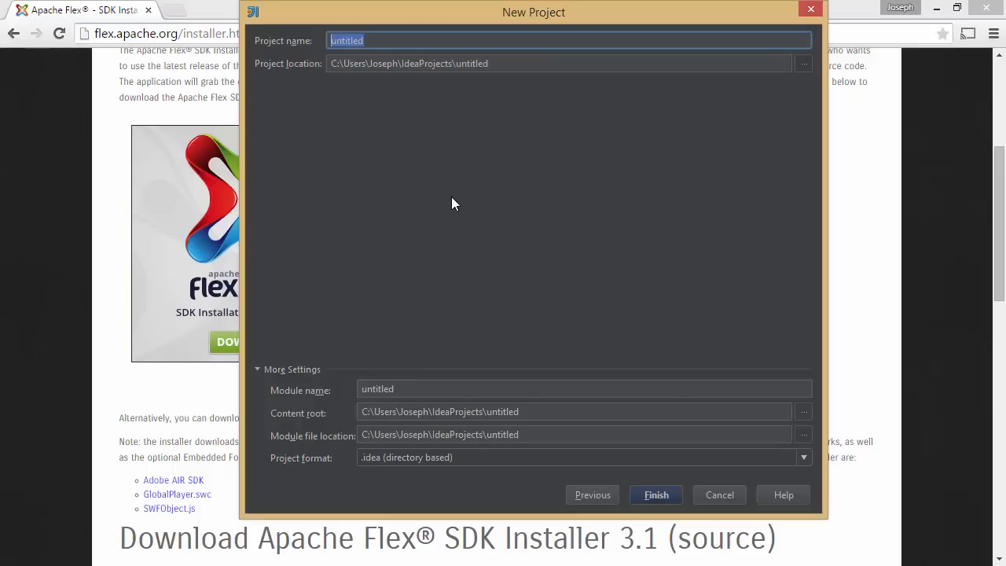
Step: Name the project MobileStarling and finish creating it
{"action": "type", "text": "MobileStarling"}
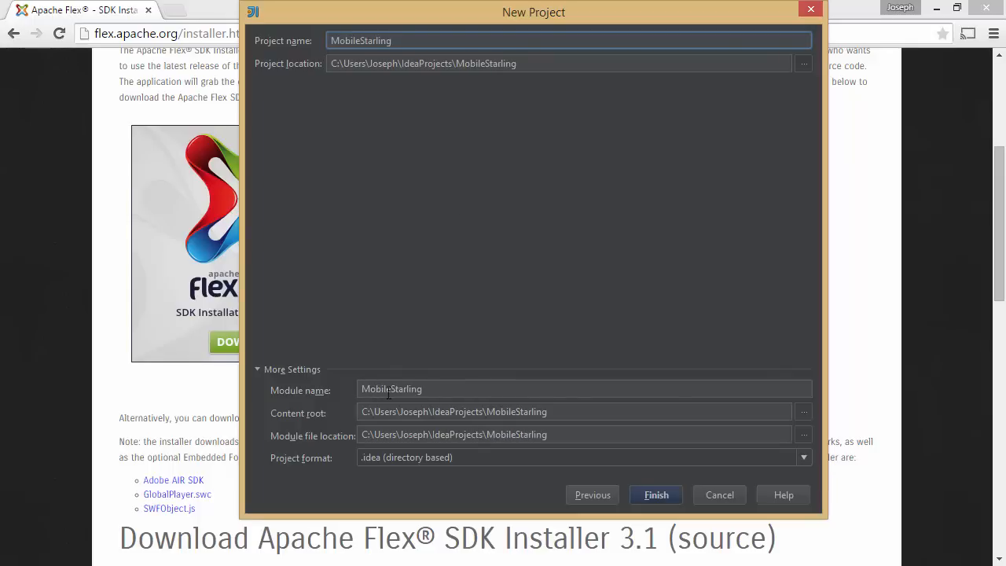
{"action": "left_click", "coordinate": [457, 389]}
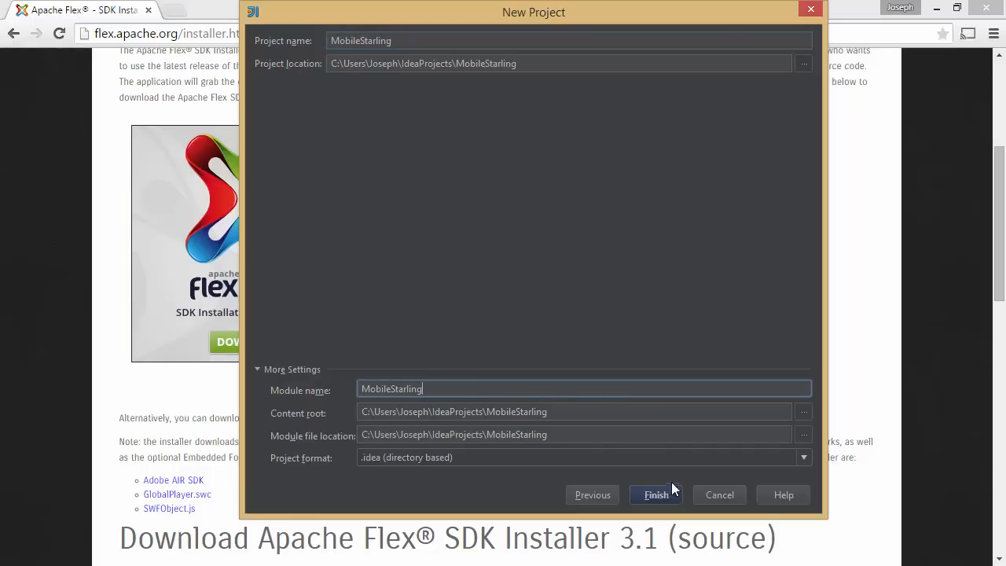
{"action": "left_click", "coordinate": [656, 495]}
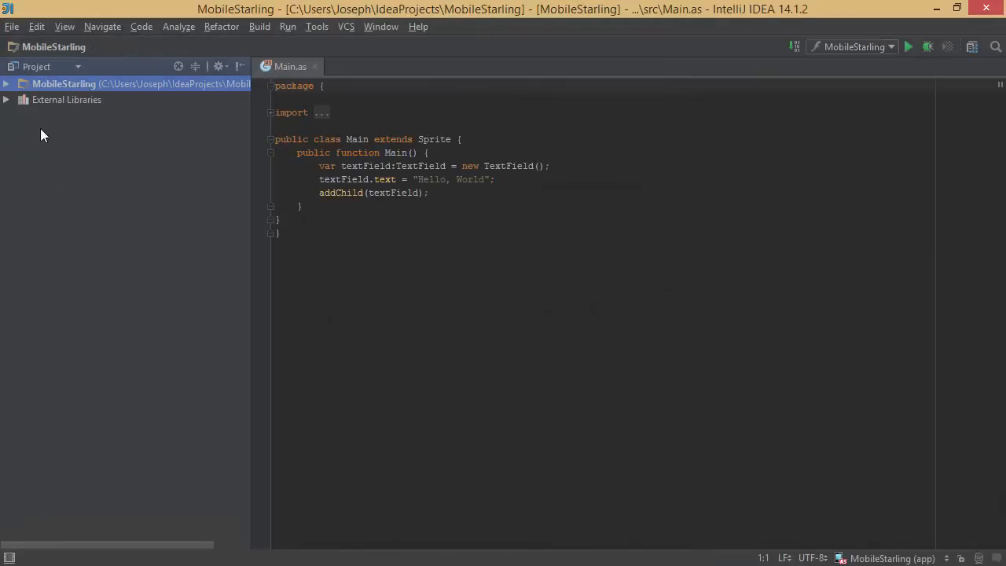
Step: Expand the project's src folder and examine the Main class, including its folded Sprite and TextField imports
{"action": "left_click", "coordinate": [6, 84]}
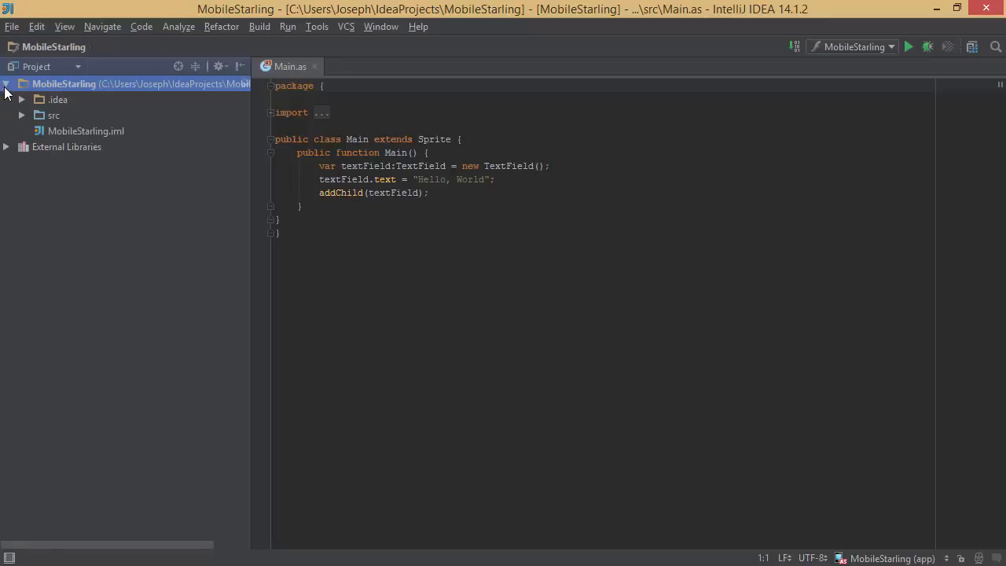
{"action": "left_click", "coordinate": [22, 115]}
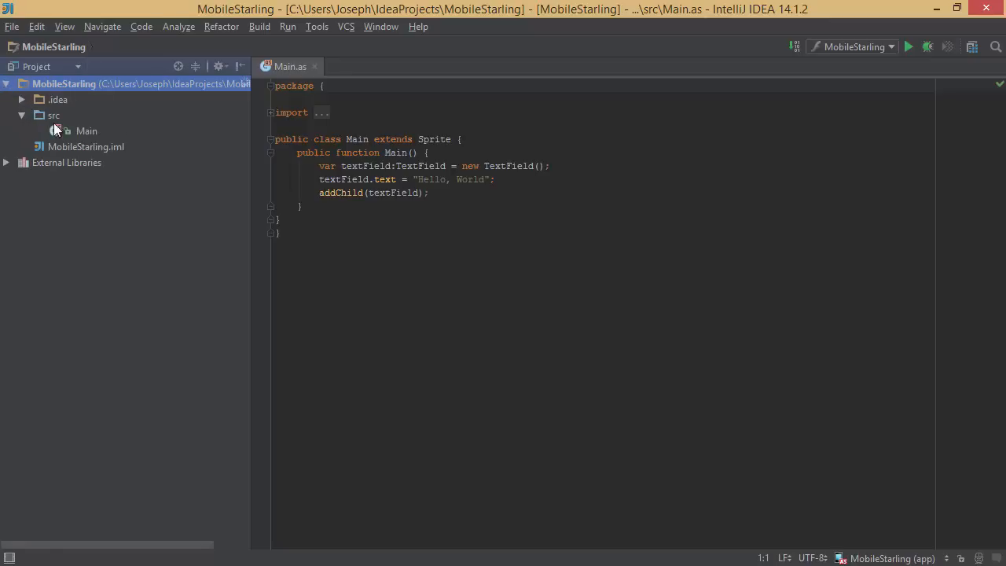
{"action": "left_click", "coordinate": [82, 132]}
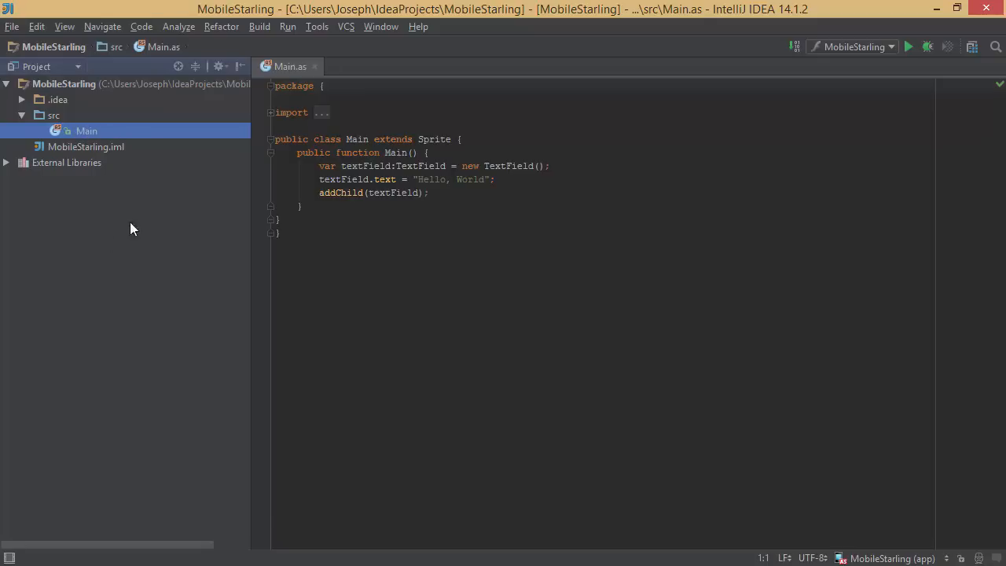
{"action": "left_click", "coordinate": [271, 113]}
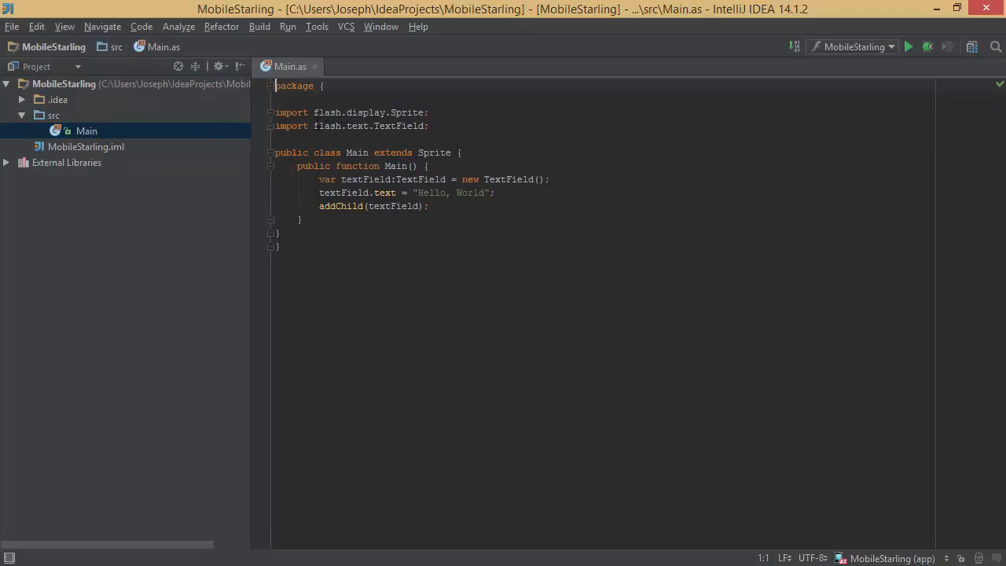
{"action": "double_click", "coordinate": [406, 112]}
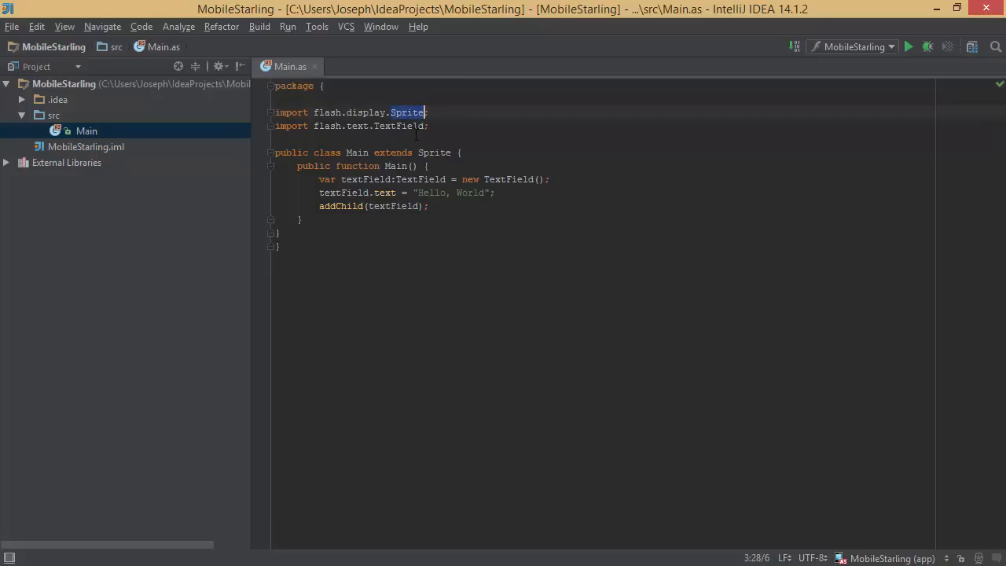
{"action": "double_click", "coordinate": [401, 126]}
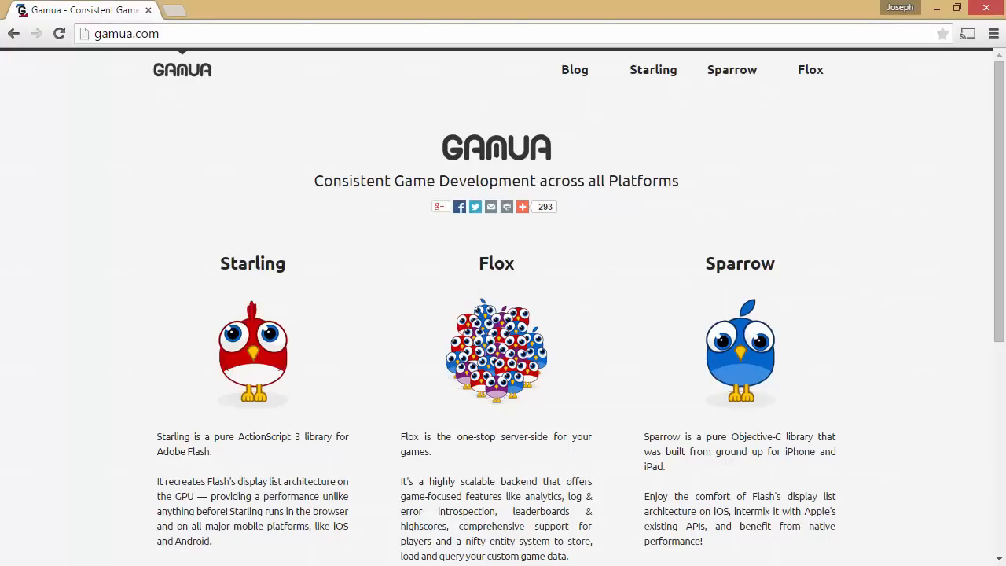
Step: Switch to the browser, go to gamua.com/starling/ and open the Starling download
{"action": "left_click", "coordinate": [181, 33]}
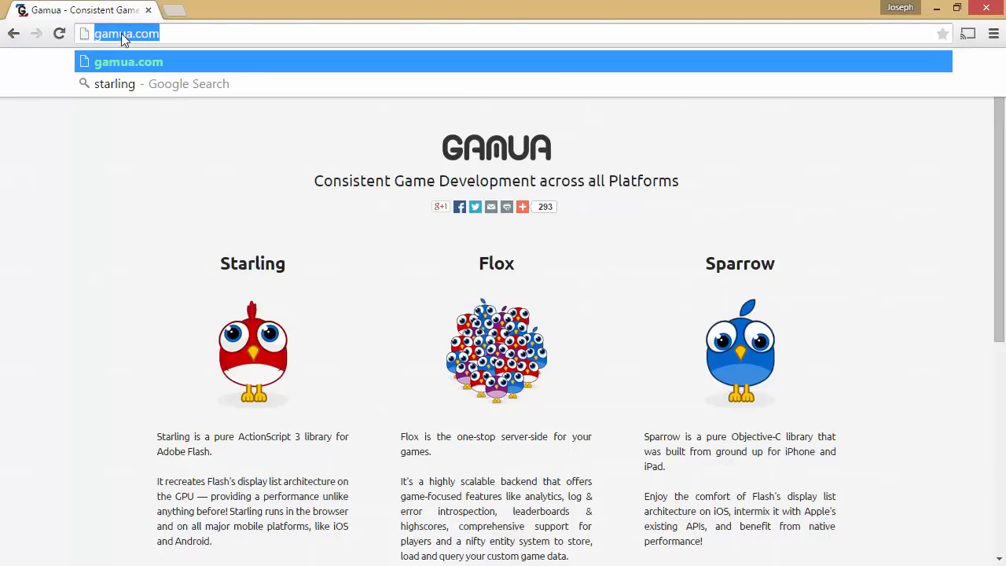
{"action": "left_click", "coordinate": [181, 33]}
{"action": "left_click", "coordinate": [86, 208]}
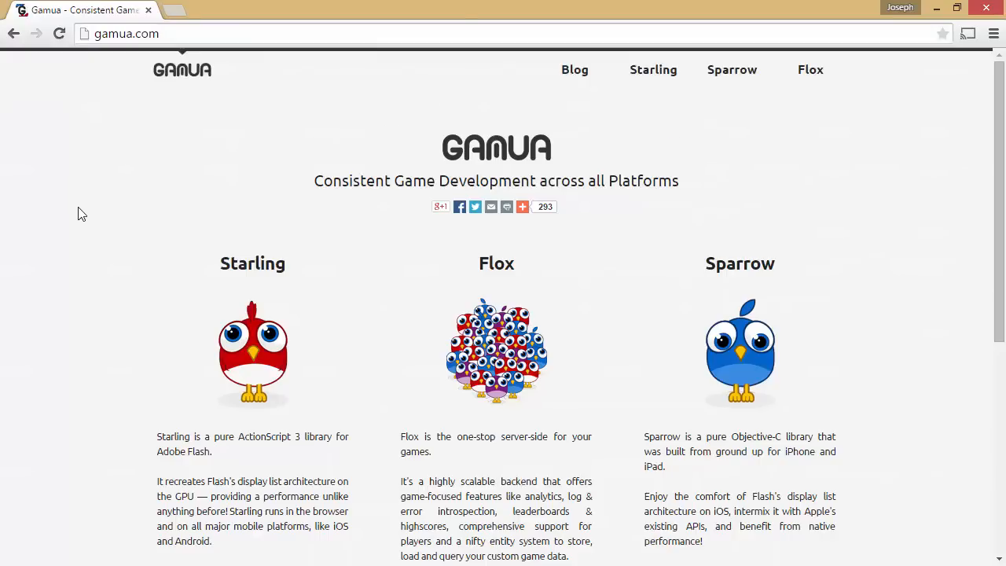
{"action": "left_click", "coordinate": [189, 28]}
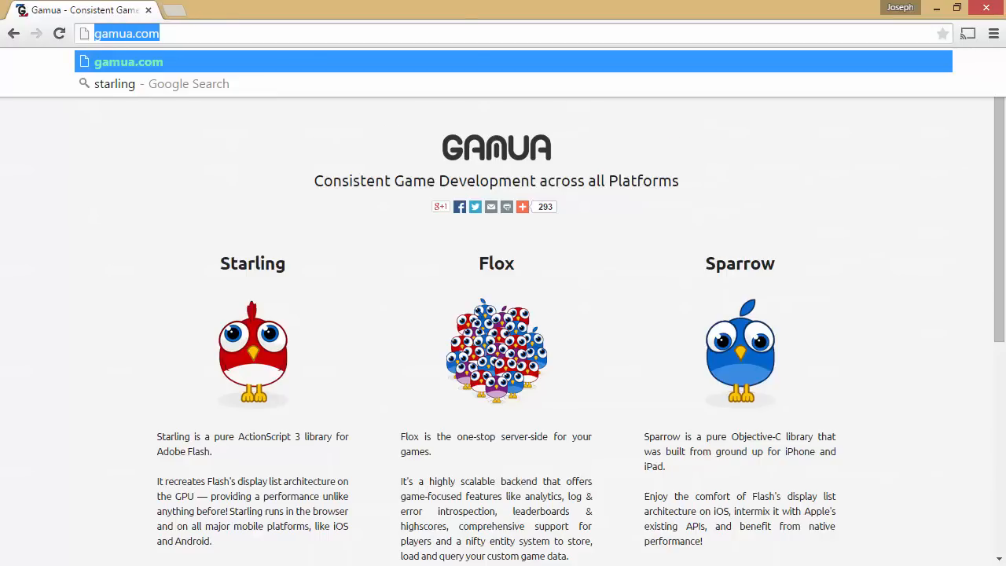
{"action": "type", "text": "starling/"}
{"action": "key", "text": "Return"}
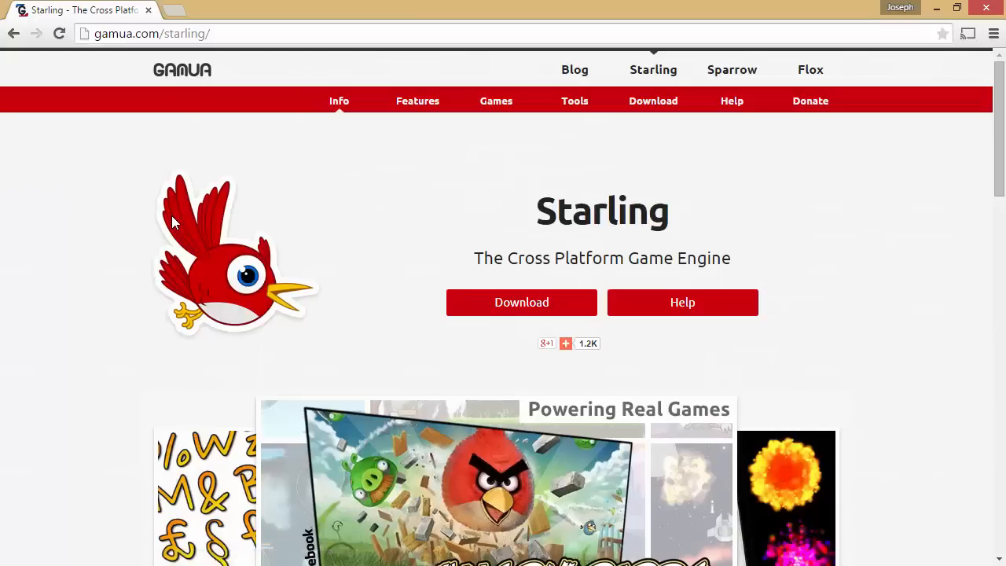
{"action": "left_click", "coordinate": [515, 308]}
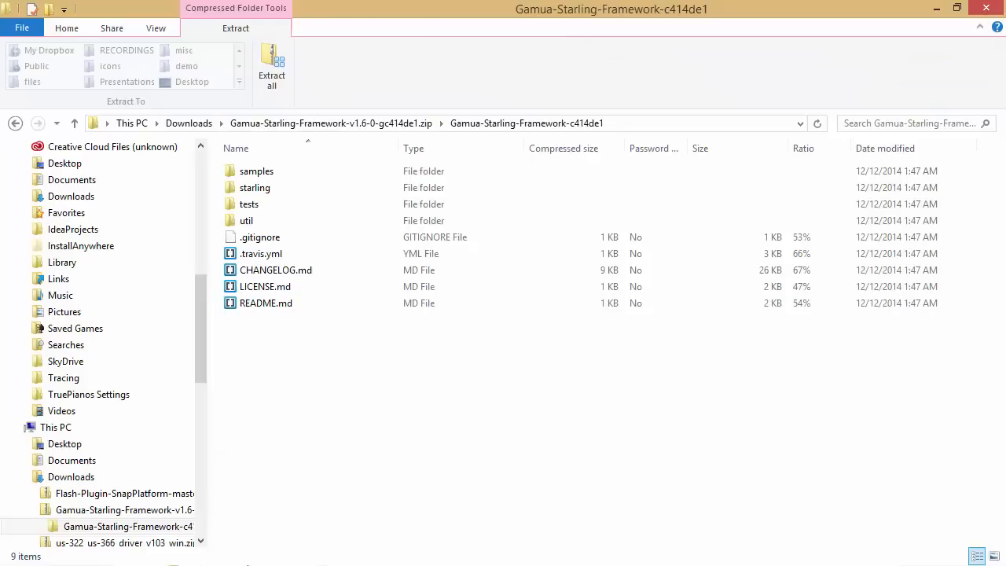
Step: Examine the top-level folders of the downloaded Starling framework archive and the src folder inside starling
{"action": "left_click", "coordinate": [255, 175]}
{"action": "left_click", "coordinate": [266, 189]}
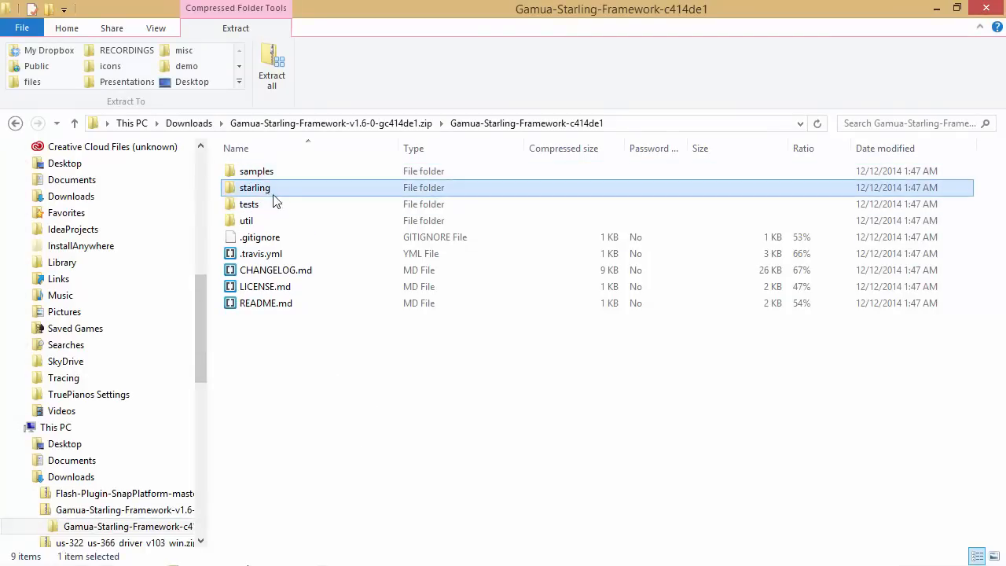
{"action": "left_click", "coordinate": [263, 206]}
{"action": "left_click", "coordinate": [260, 221]}
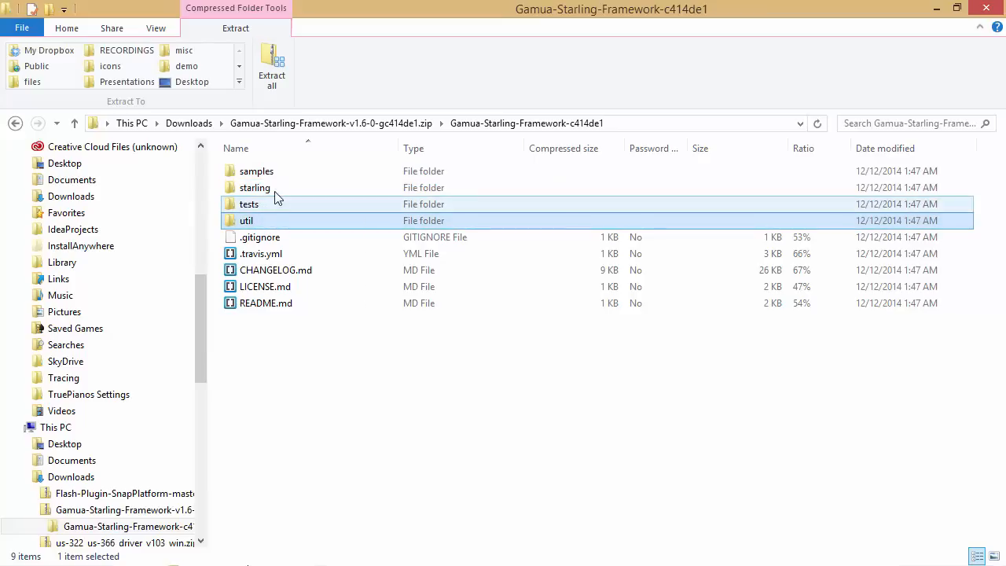
{"action": "left_click", "coordinate": [270, 193]}
{"action": "double_click", "coordinate": [248, 194]}
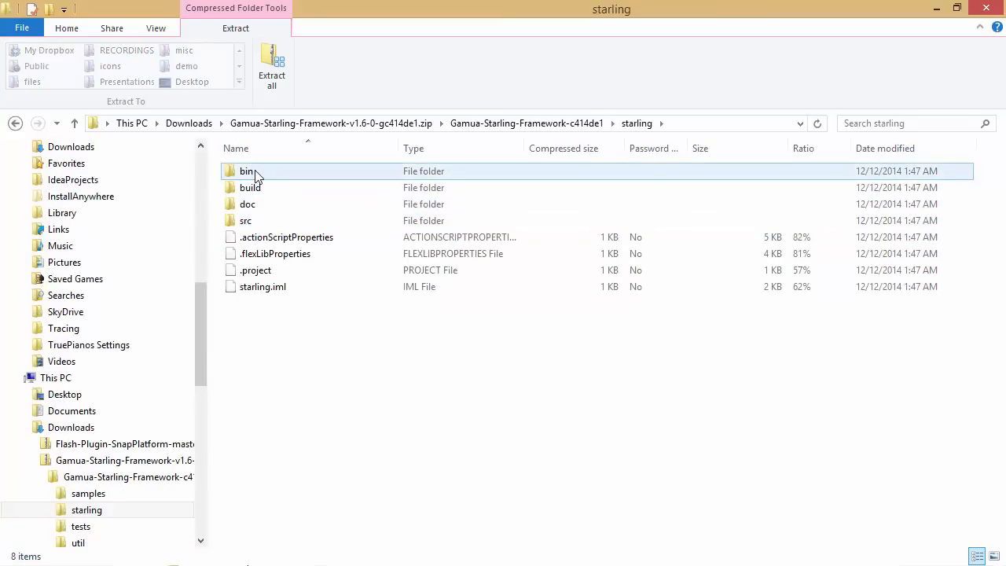
{"action": "double_click", "coordinate": [260, 221]}
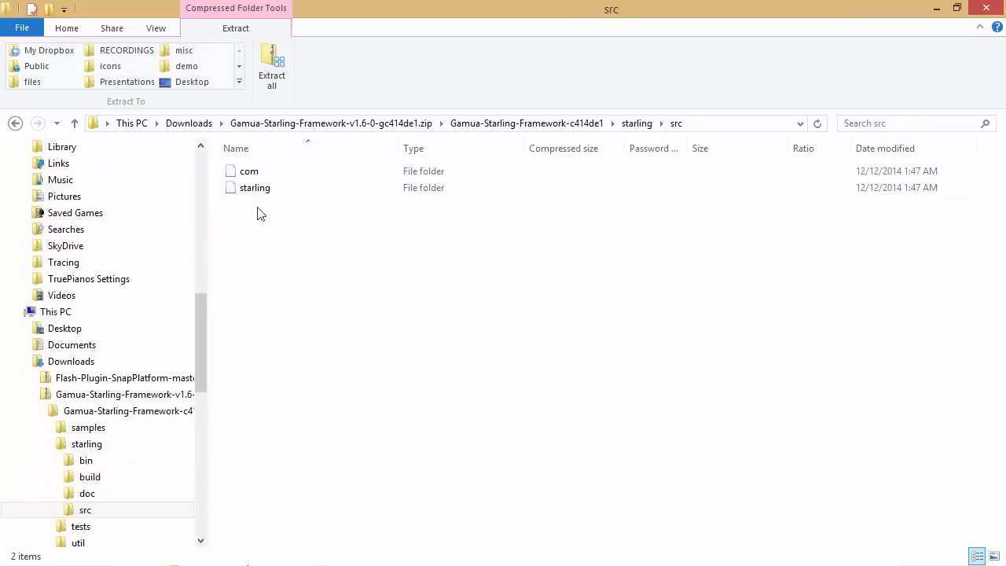
Step: Return to the archive's starling folder, open bin and select starling.swc
{"action": "left_click", "coordinate": [15, 124]}
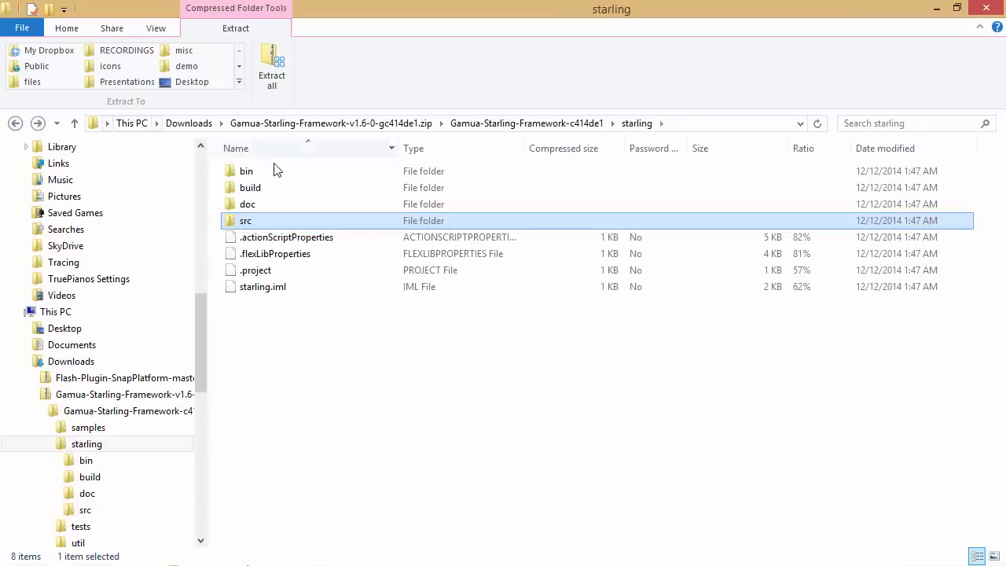
{"action": "left_click", "coordinate": [266, 173]}
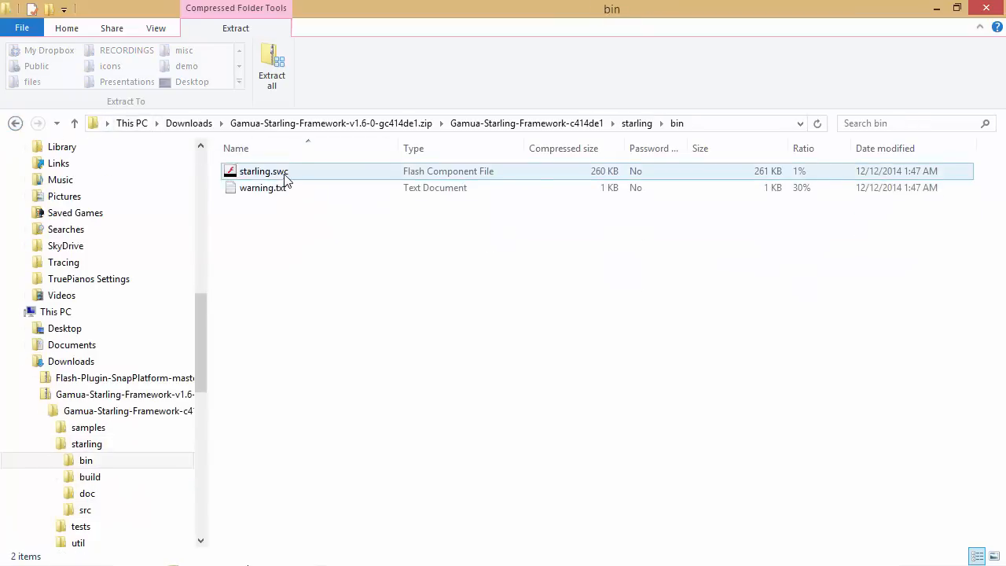
{"action": "left_click", "coordinate": [282, 173]}
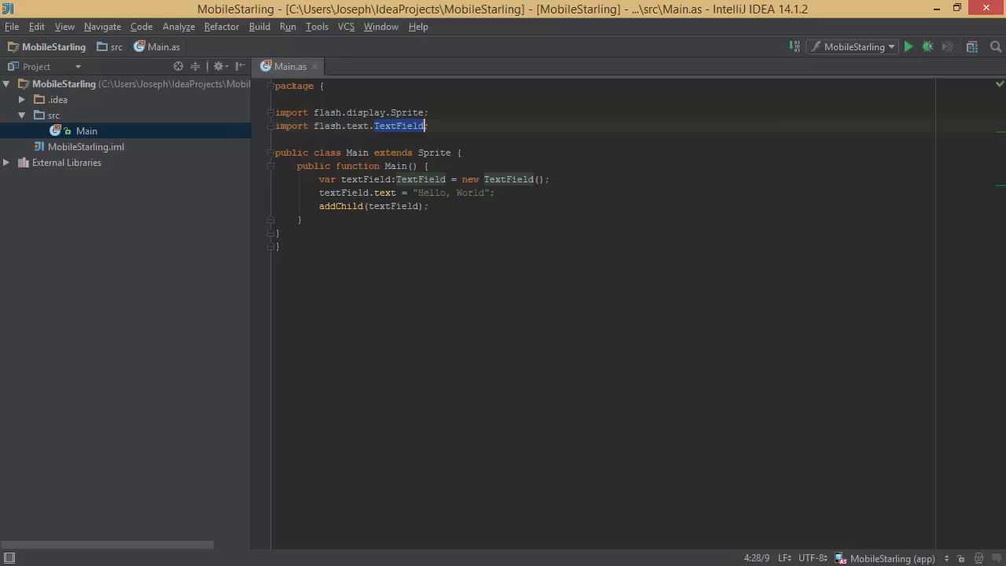
Step: Switch to IntelliJ IDEA and show the project's src folder in File Explorer, moving the window fully into view
{"action": "left_click", "coordinate": [71, 115]}
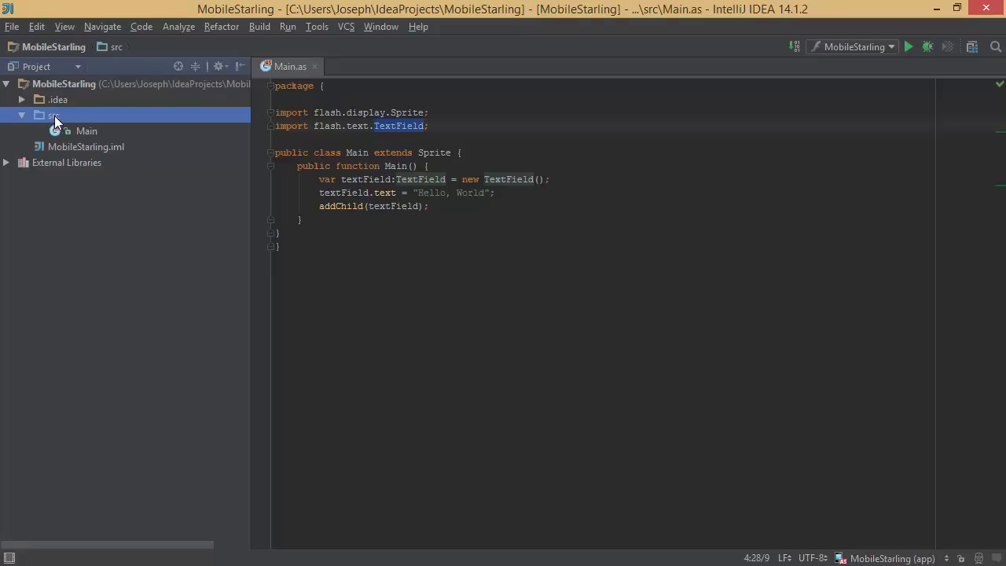
{"action": "right_click", "coordinate": [54, 118]}
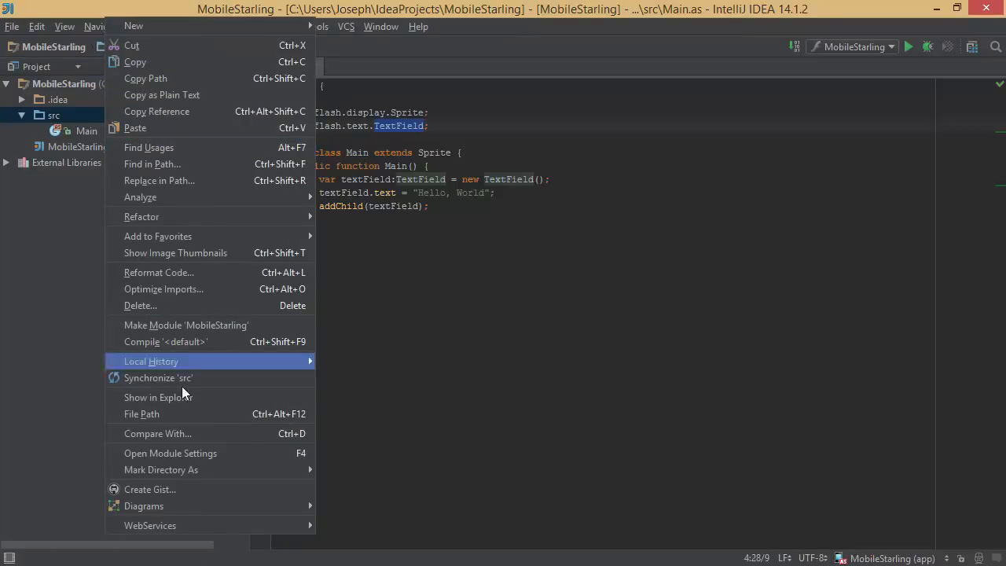
{"action": "left_click", "coordinate": [201, 400]}
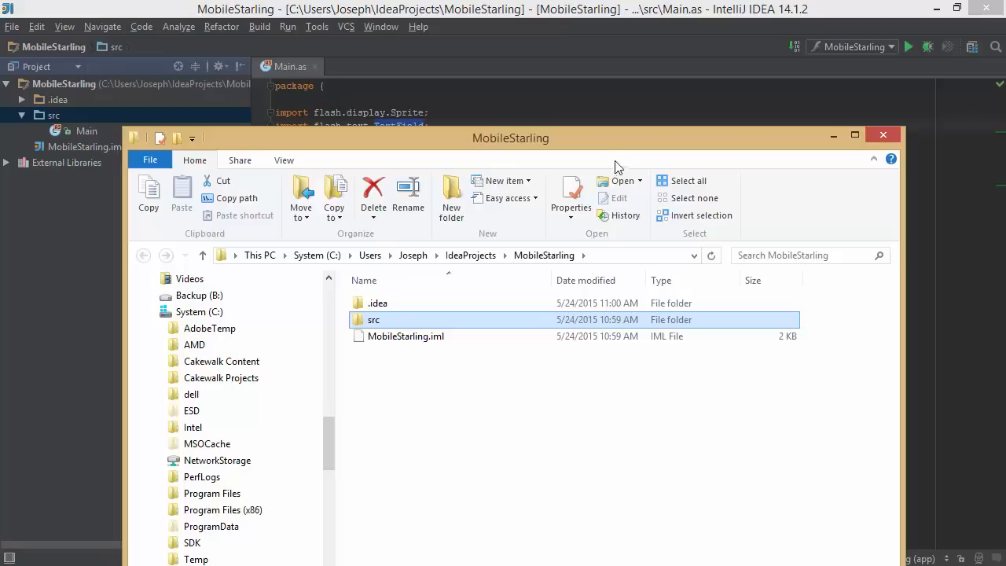
{"action": "left_click_drag", "start_coordinate": [615, 140], "coordinate": [612, 50]}
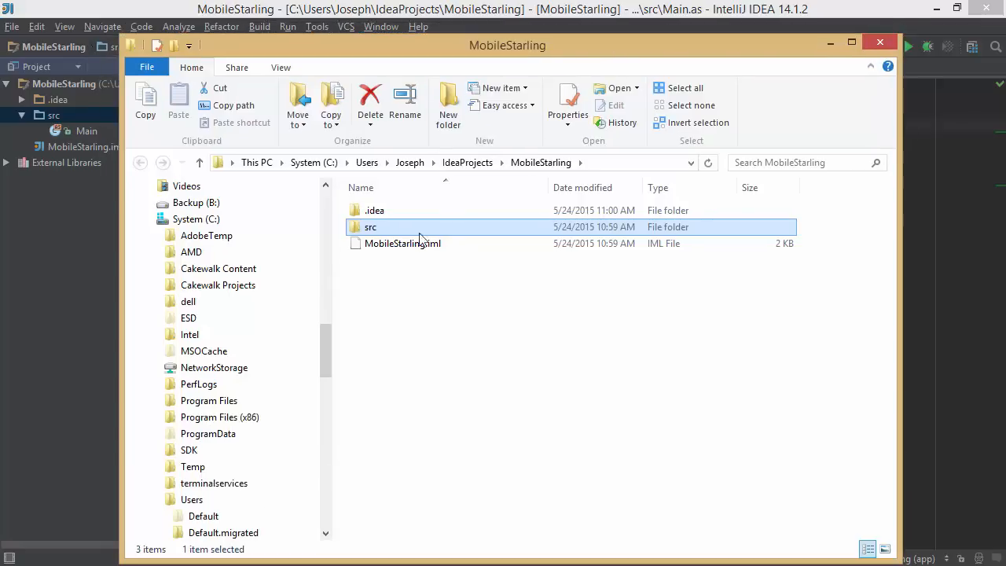
Step: Copy starling.swc into the MobileStarling project's src folder, close File Explorer and select the file in the project tree
{"action": "double_click", "coordinate": [368, 229]}
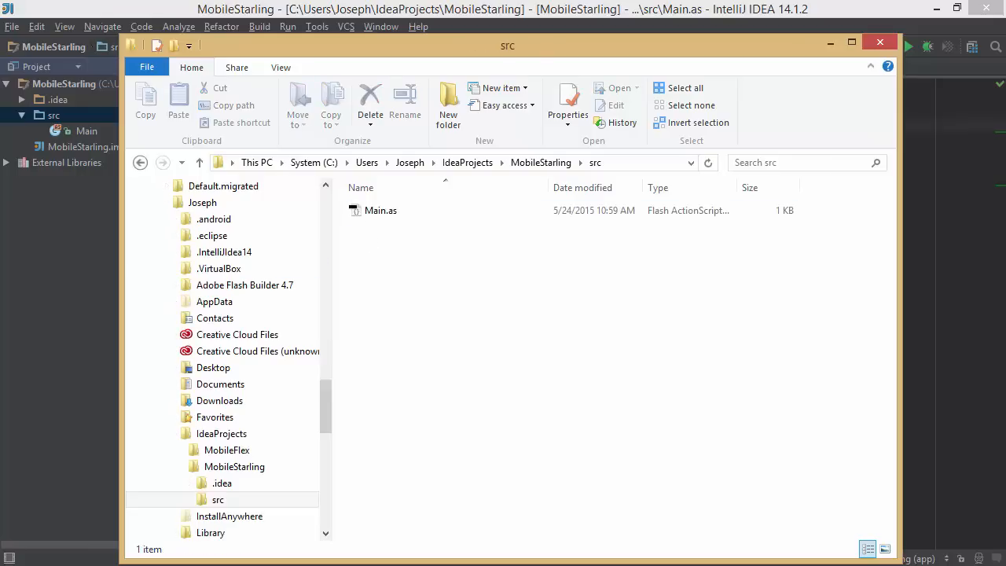
{"action": "left_click_drag", "start_coordinate": [225, 317], "coordinate": [471, 425]}
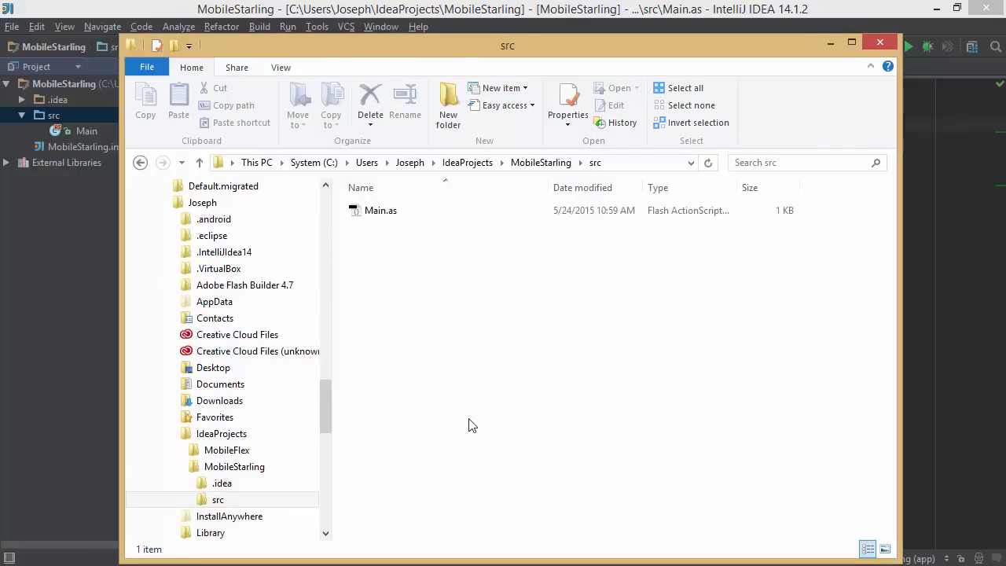
{"action": "left_click", "coordinate": [880, 41]}
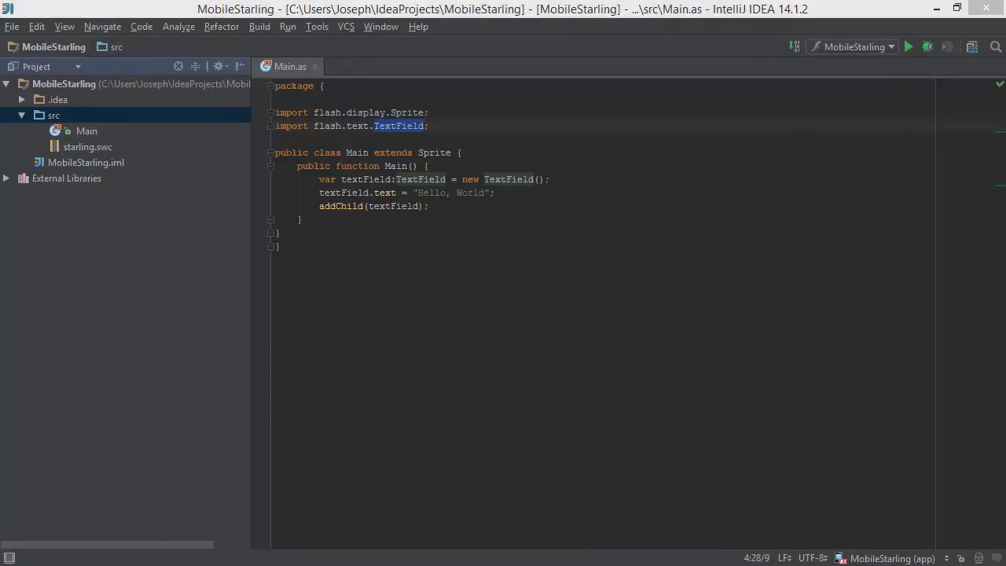
{"action": "left_click", "coordinate": [115, 146]}
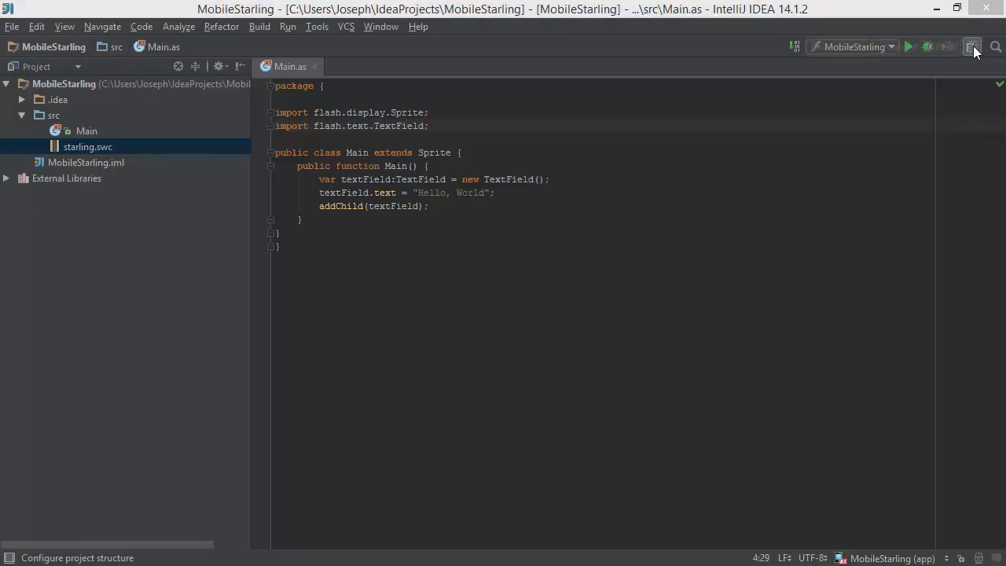
Step: Open the project structure settings and set the project SDK to Apache Flex 4.14.1 v17
{"action": "left_click", "coordinate": [973, 49]}
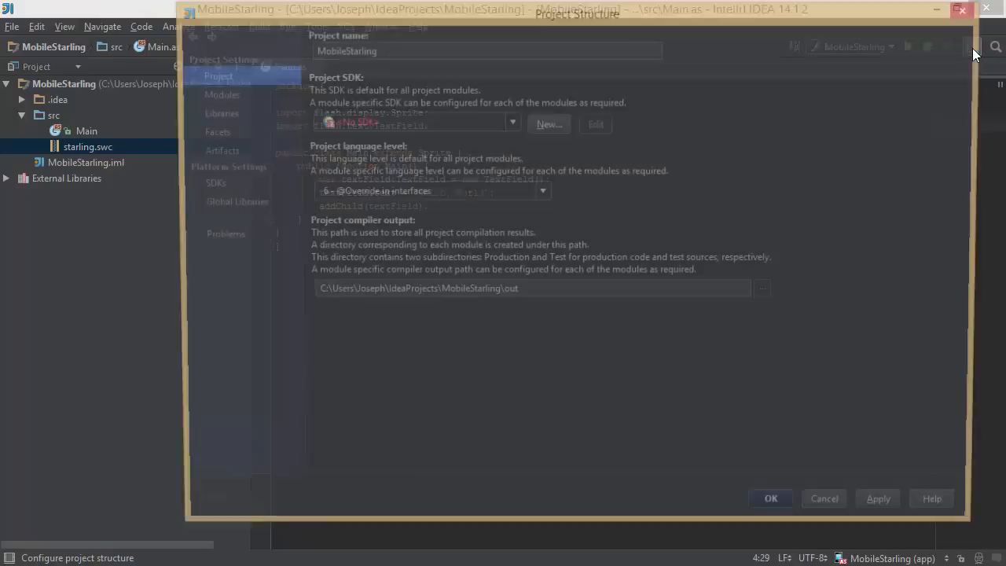
{"action": "left_click", "coordinate": [510, 123]}
{"action": "left_click", "coordinate": [394, 160]}
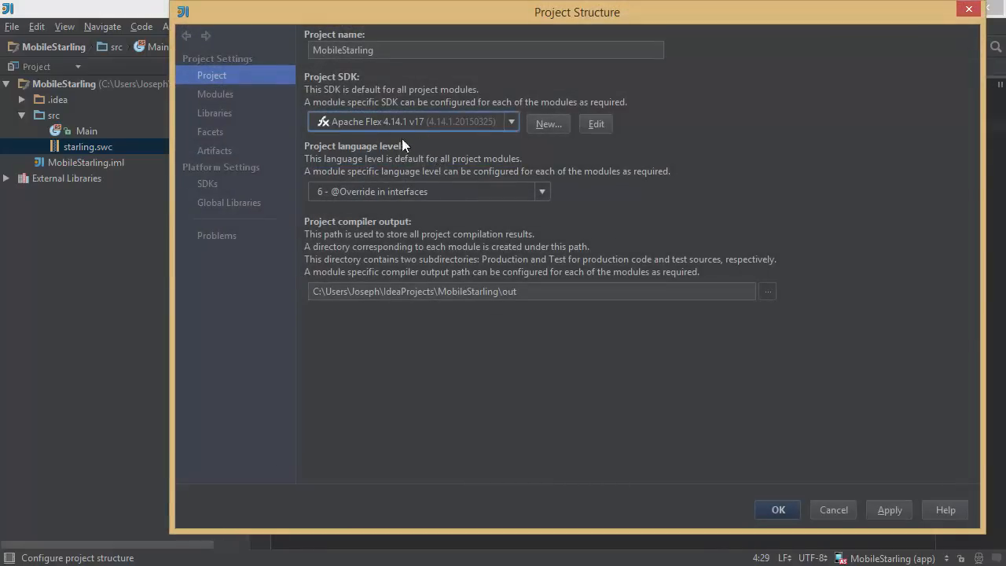
Step: Add a new ActionScript/Flex project library from starling.swc in the MobileStarling src folder
{"action": "left_click", "coordinate": [222, 114]}
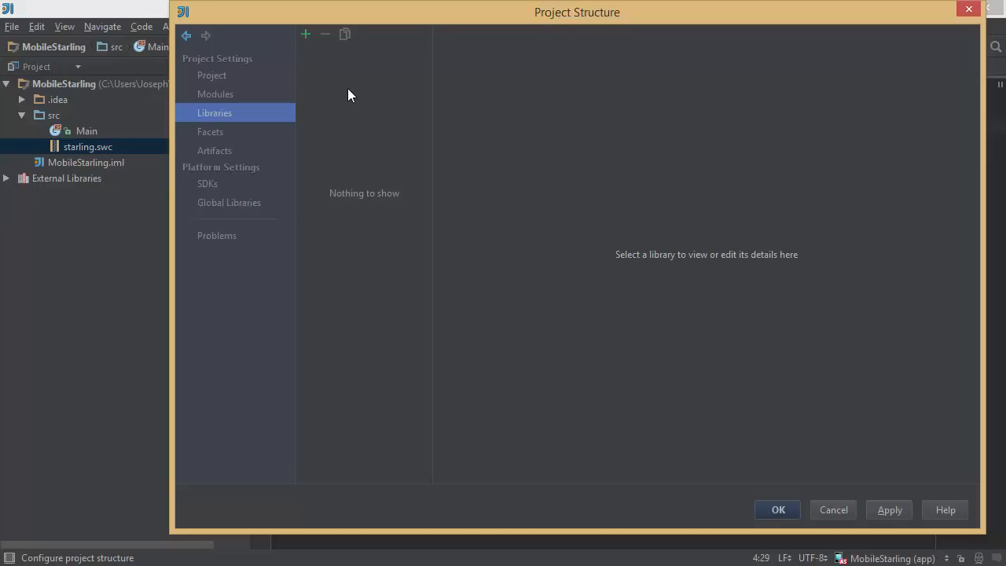
{"action": "left_click", "coordinate": [305, 36]}
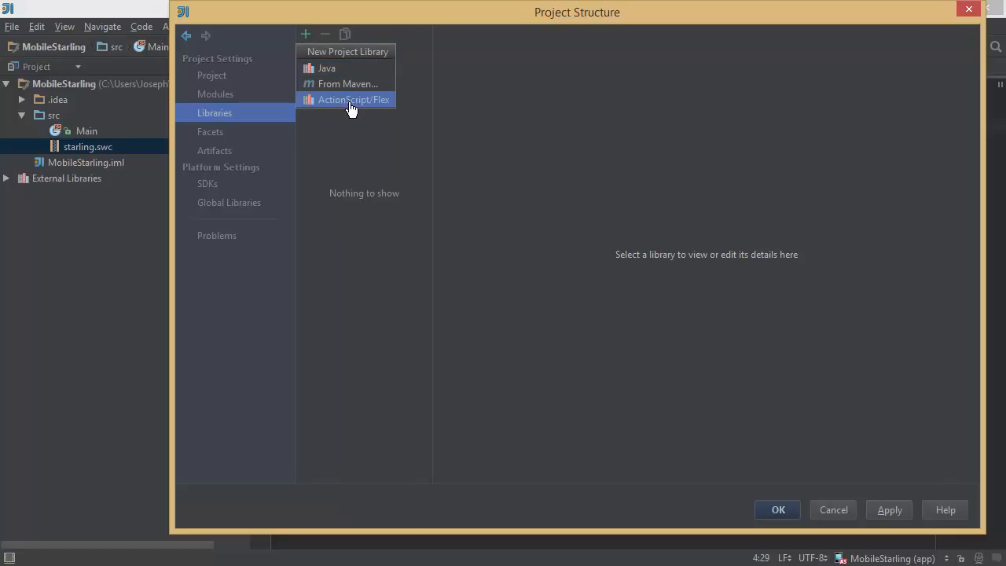
{"action": "left_click", "coordinate": [356, 102]}
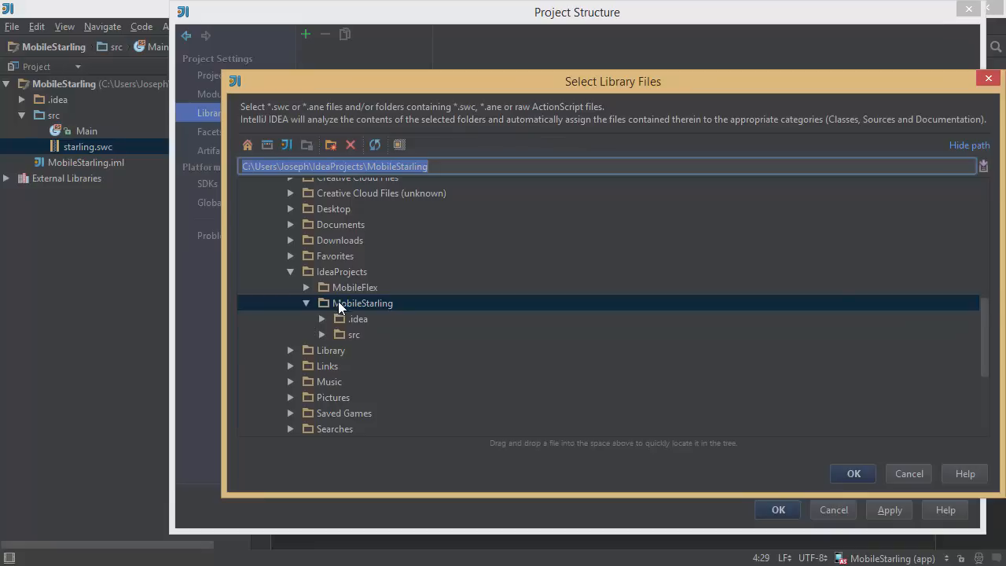
{"action": "double_click", "coordinate": [338, 335]}
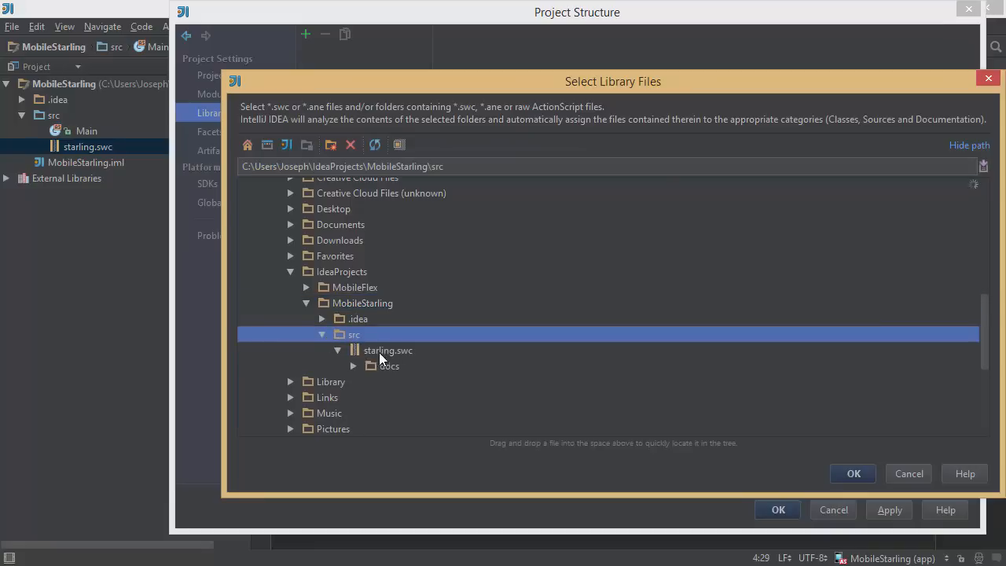
{"action": "left_click", "coordinate": [380, 351]}
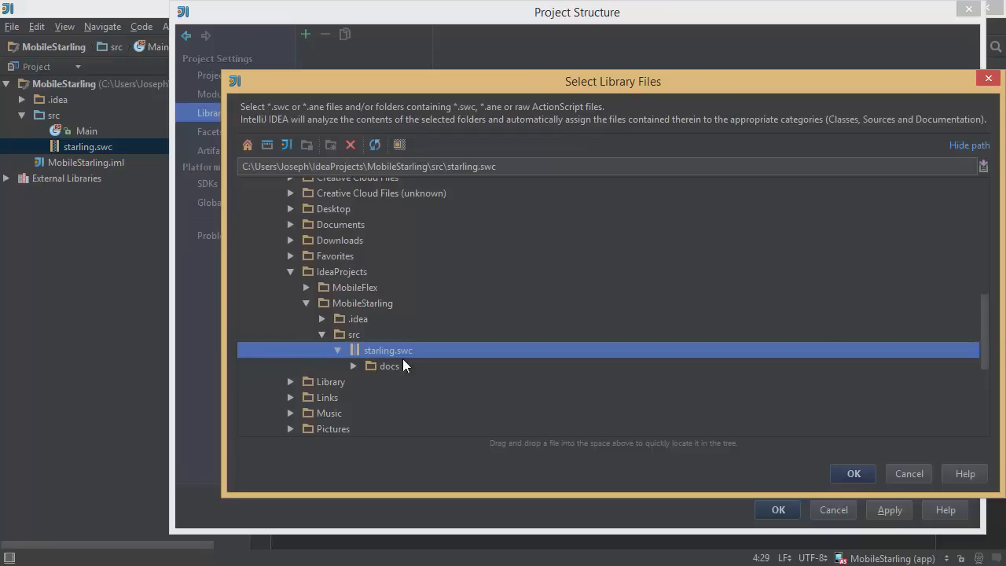
{"action": "left_click", "coordinate": [853, 474]}
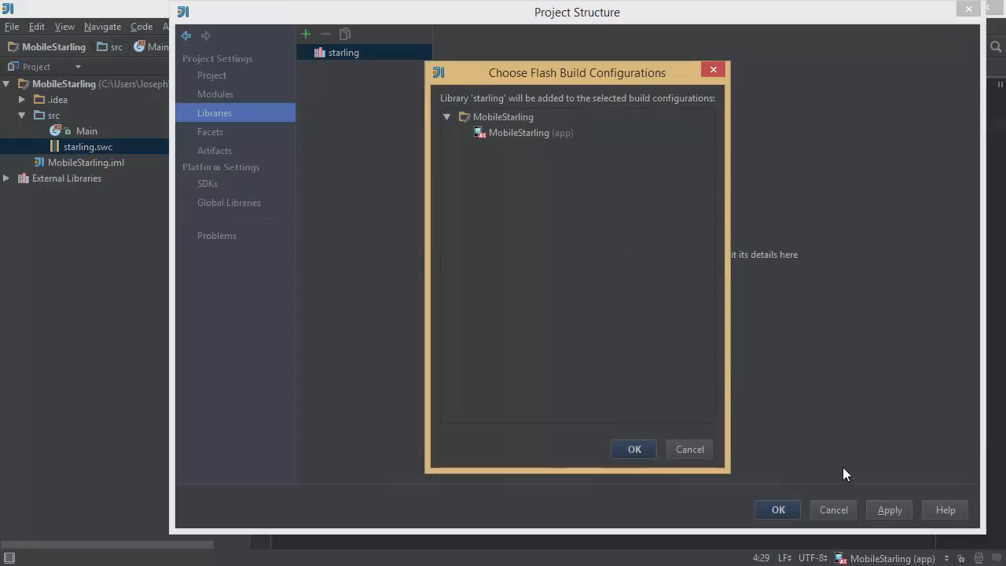
Step: Assign the starling library to the MobileStarling (app) build configuration and save the project structure
{"action": "left_click", "coordinate": [512, 135]}
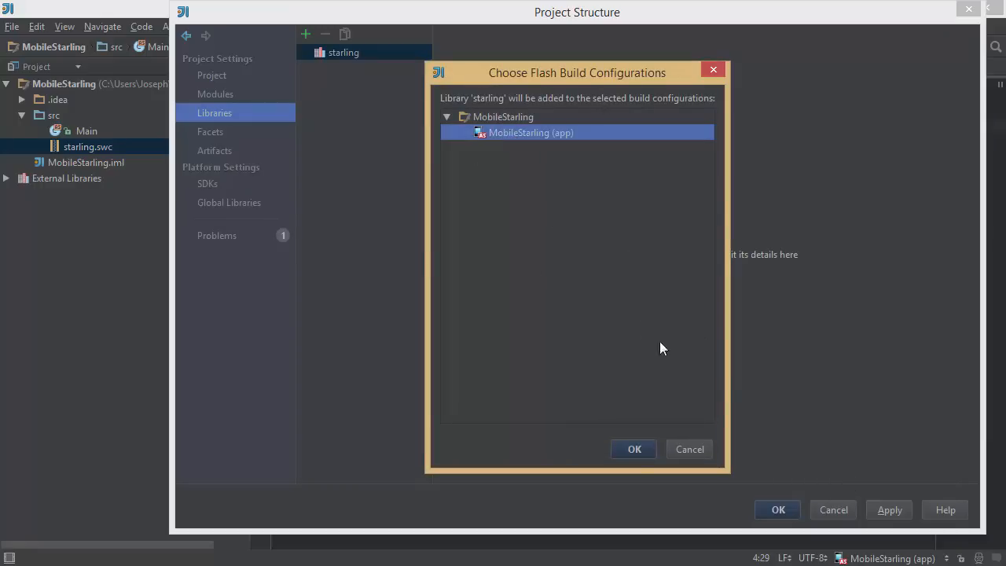
{"action": "left_click", "coordinate": [633, 450]}
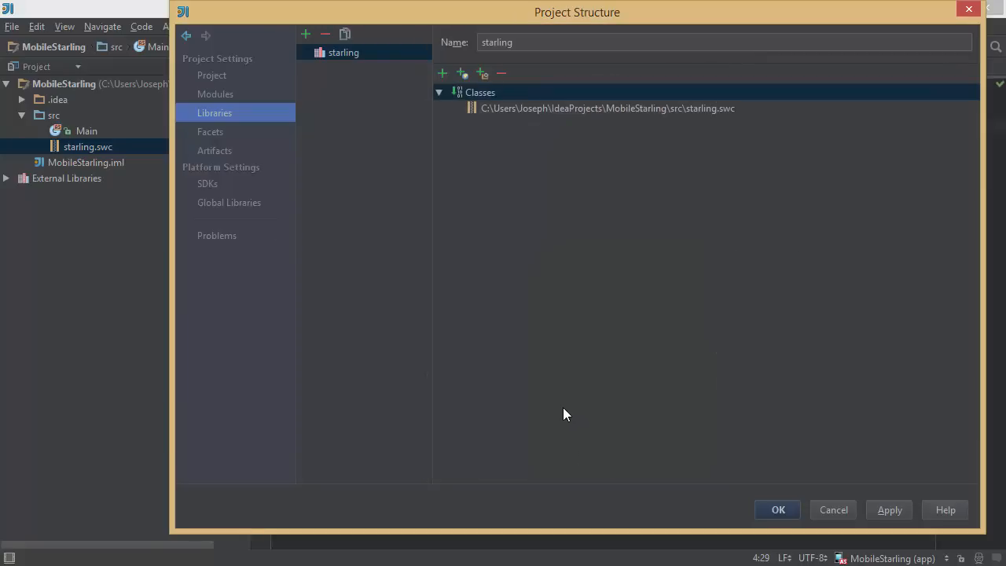
{"action": "left_click", "coordinate": [778, 511]}
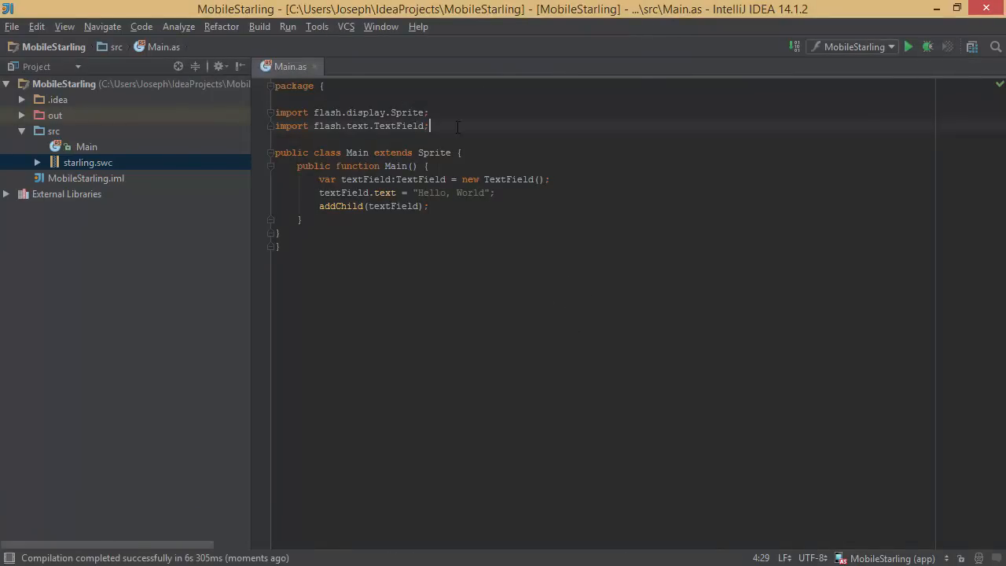
Step: Begin an import statement for the starling package below the TextField import in Main.as and browse its subpackages down to text
{"action": "key", "text": "Return"}
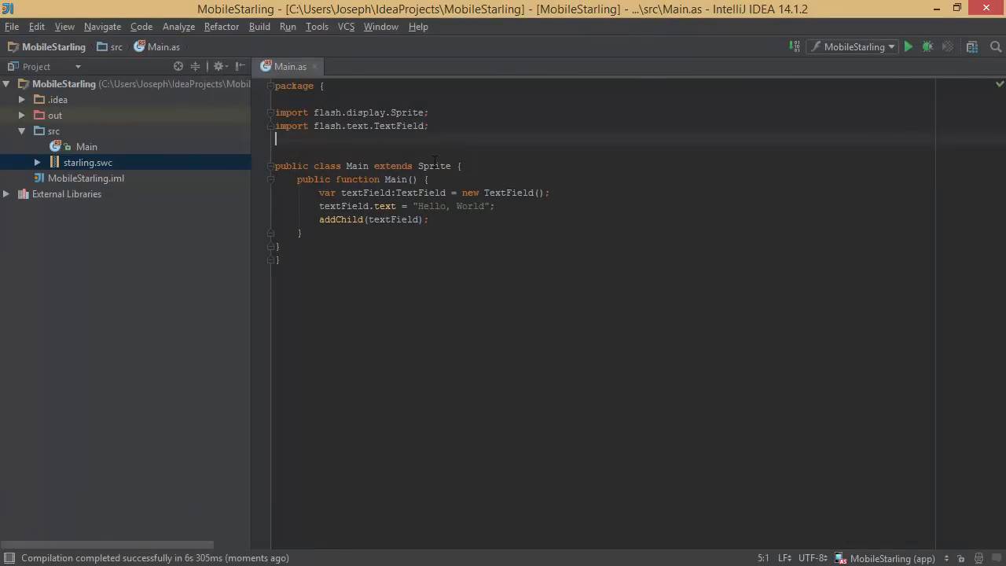
{"action": "type", "text": "import sta"}
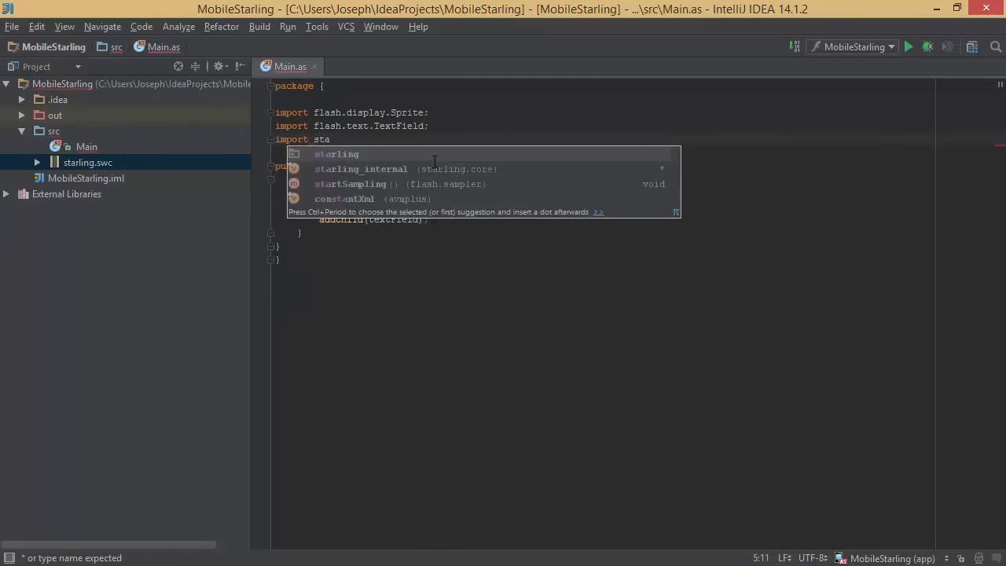
{"action": "key", "text": "Return"}
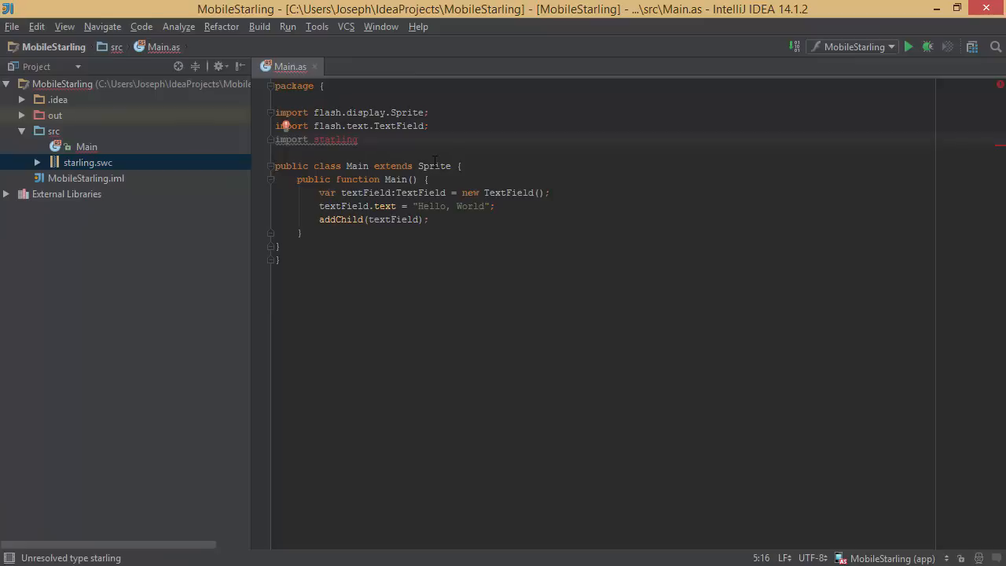
{"action": "type", "text": "."}
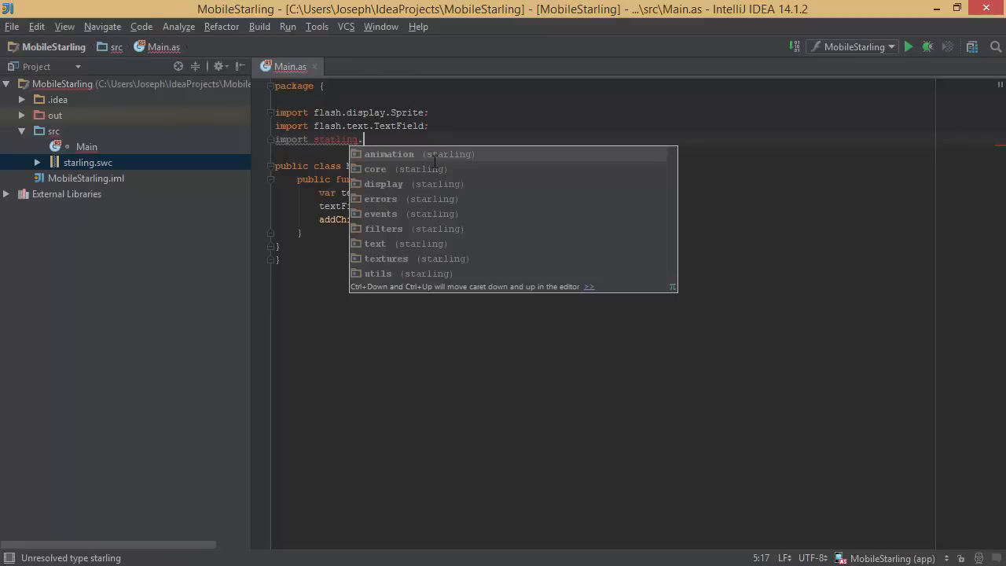
{"action": "key", "text": "Down"}
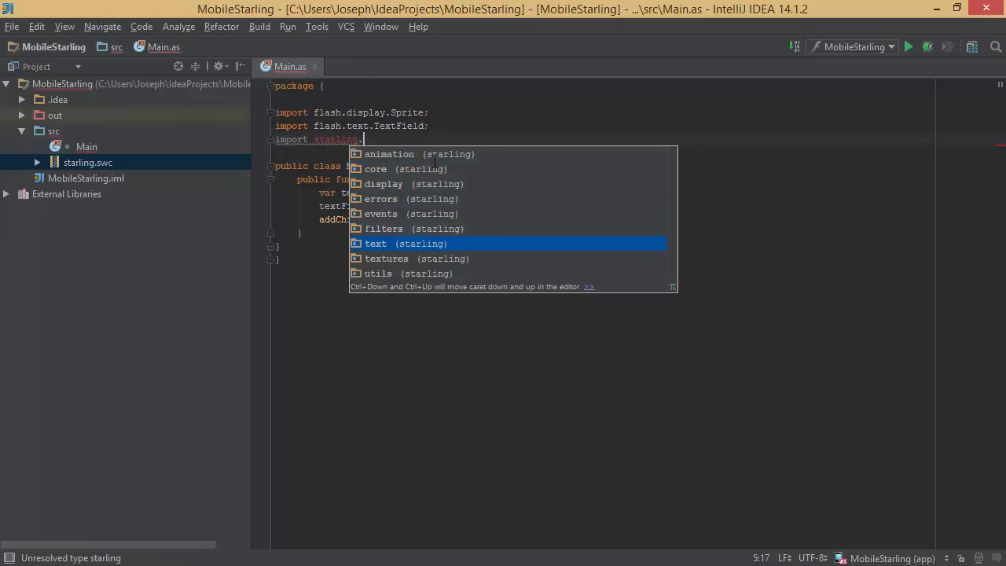